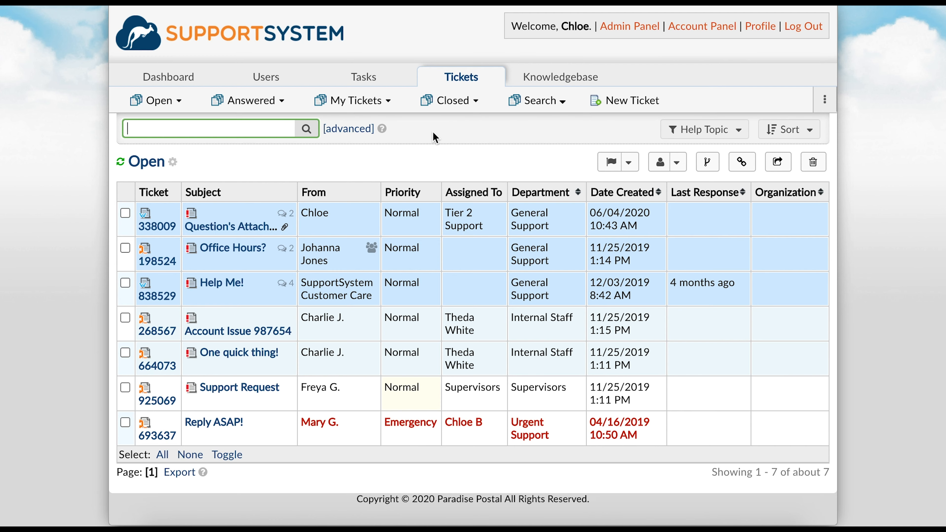
Step: Go to Users > User Directory and begin adding a new user in the lookup/create dialog
mouse_move(283, 86)
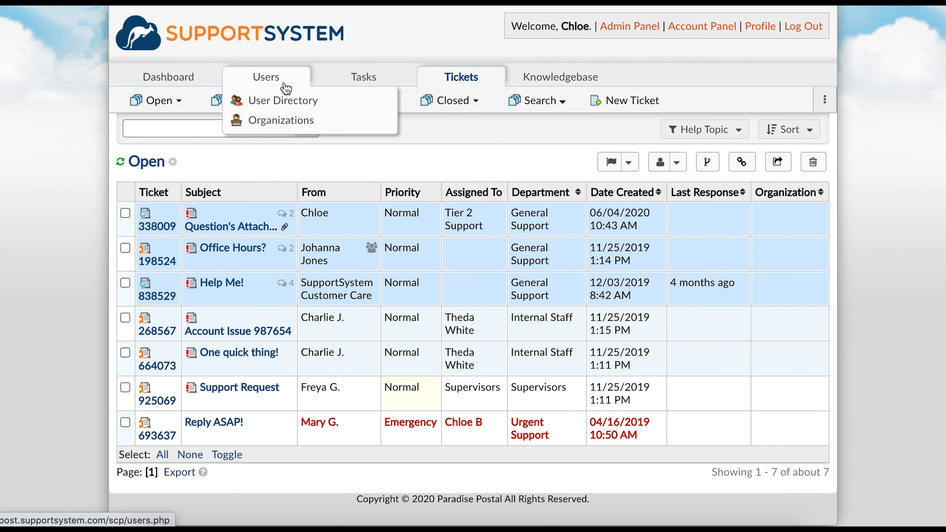
click(285, 85)
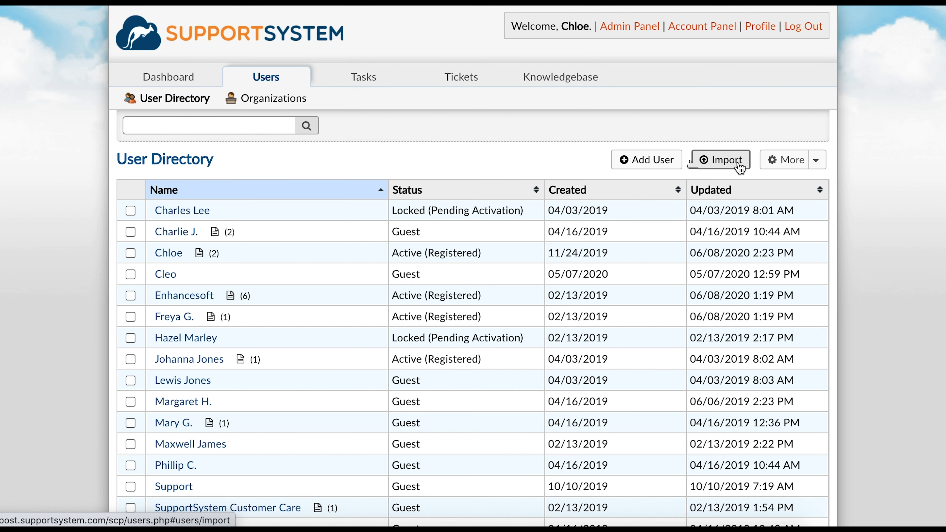
click(672, 159)
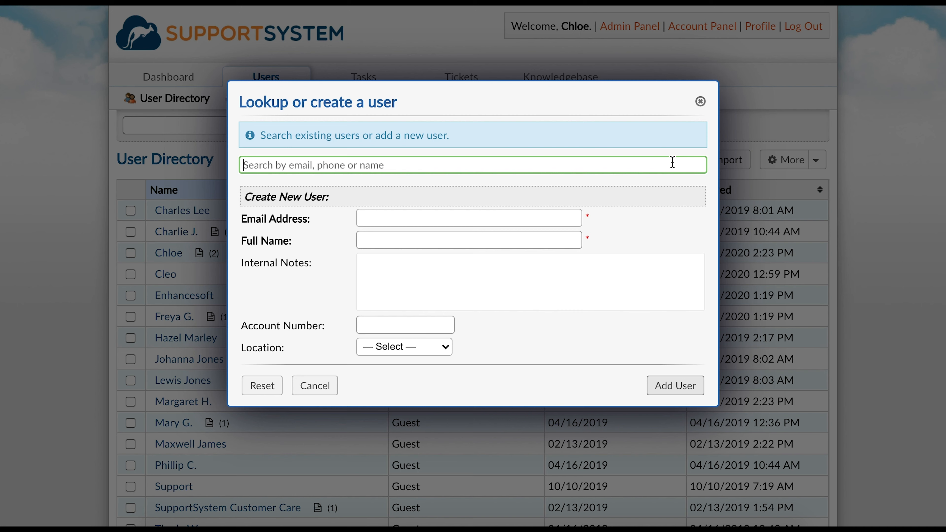
Step: Create a guest user with their e-mail, full name, account number and location Alexandria, La
click(564, 216)
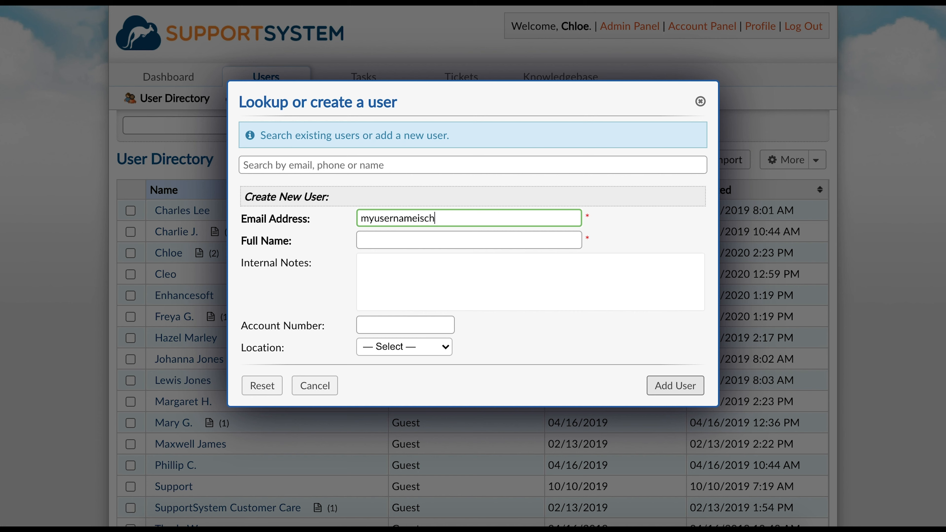
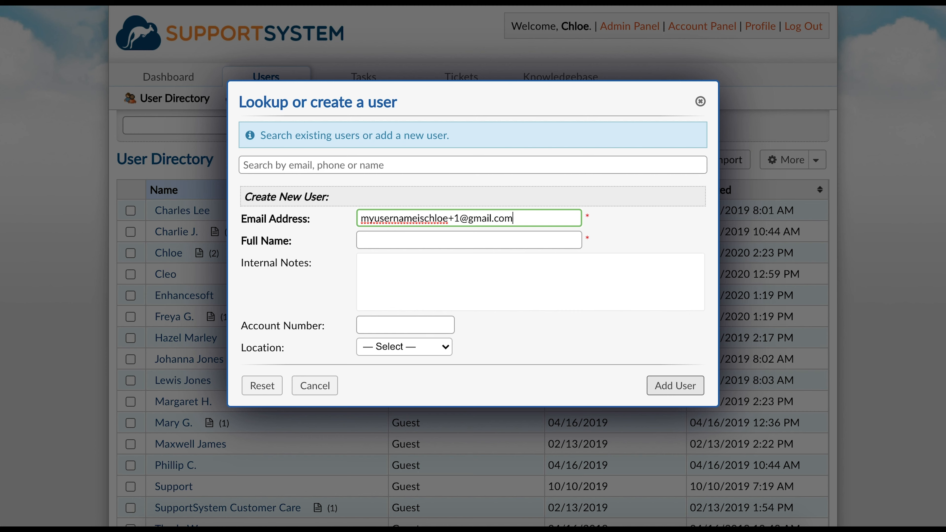
click(557, 235)
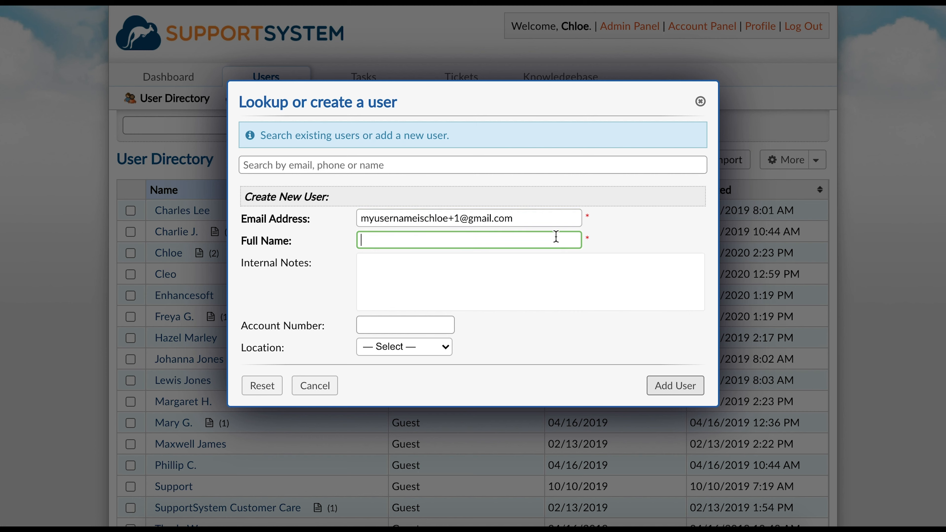
text(Chloe B)
click(435, 330)
text(123456)
click(436, 347)
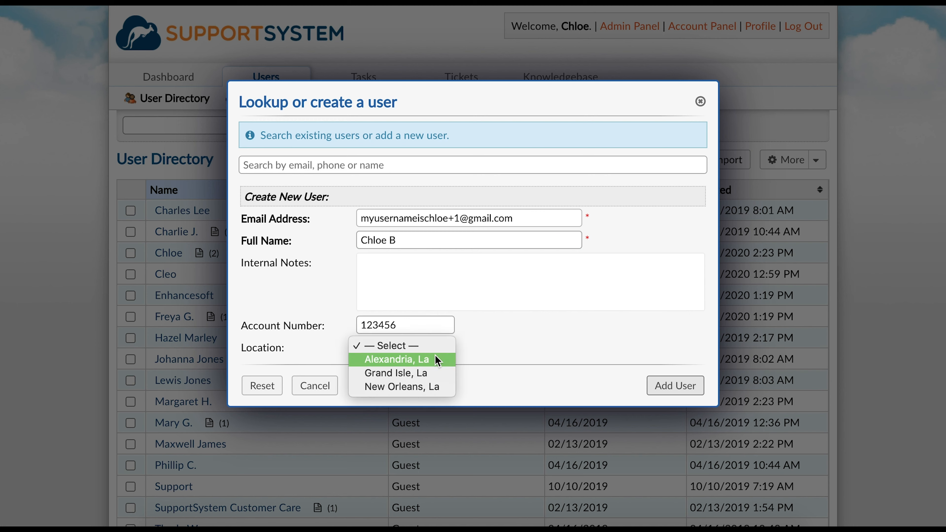
click(438, 359)
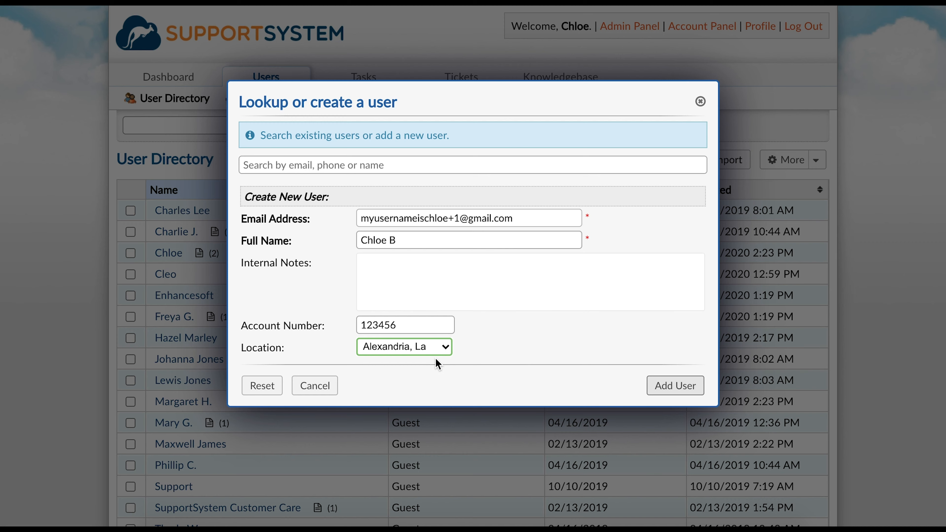
click(657, 387)
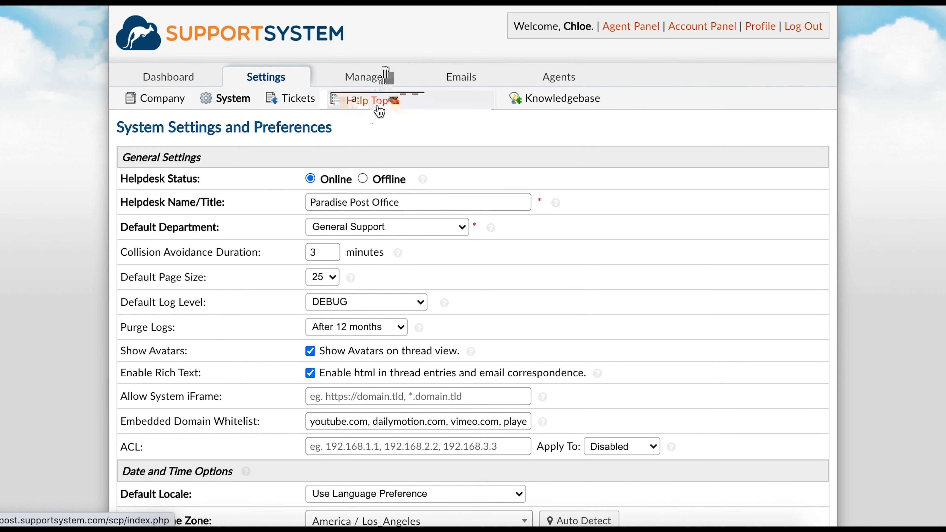
Step: Open the user's Contact Information form under Manage > Forms and scroll through it
mouse_move(363, 76)
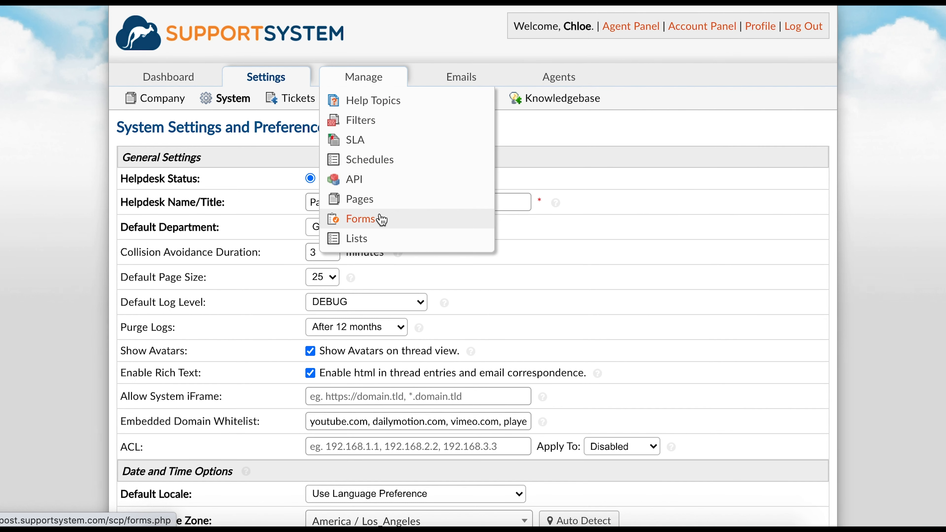
click(381, 219)
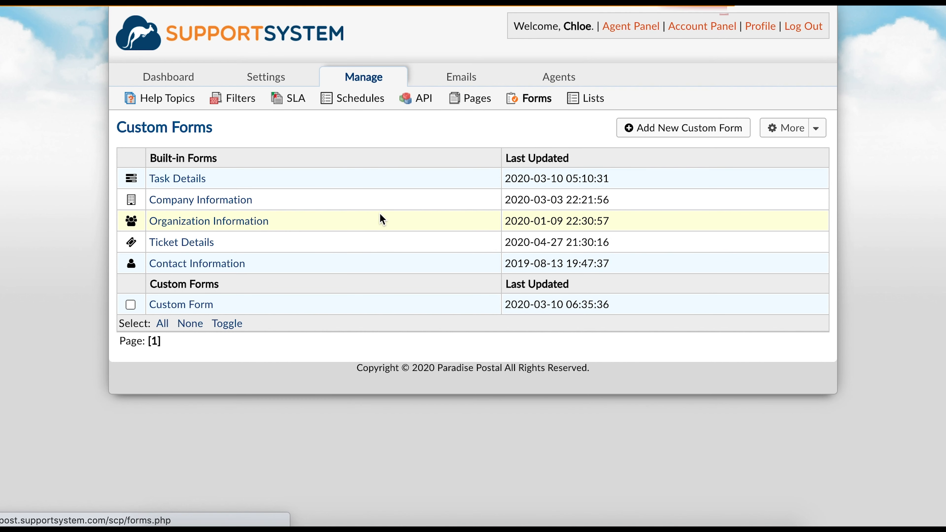
click(243, 264)
scroll(243, 268, down, 3)
scroll(243, 266, down, 2)
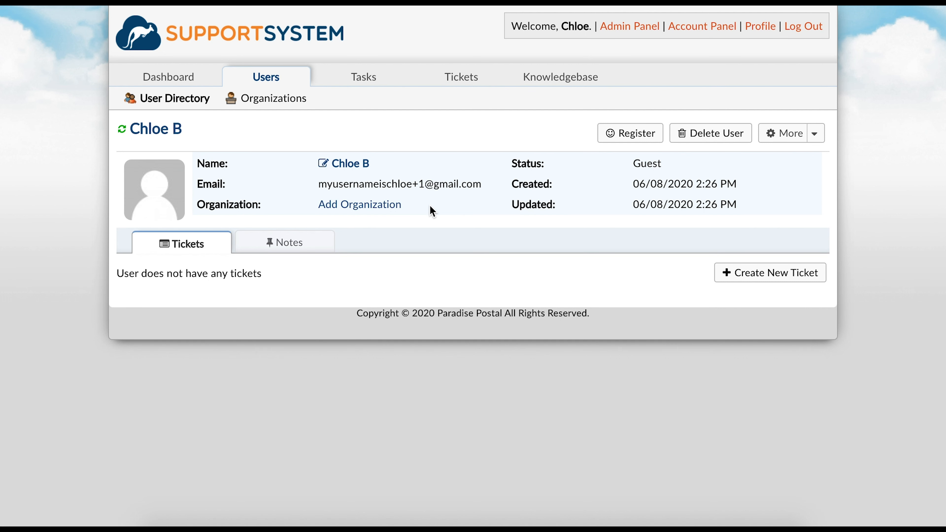
Step: Open the Register dialog from the new guest user's profile
click(617, 139)
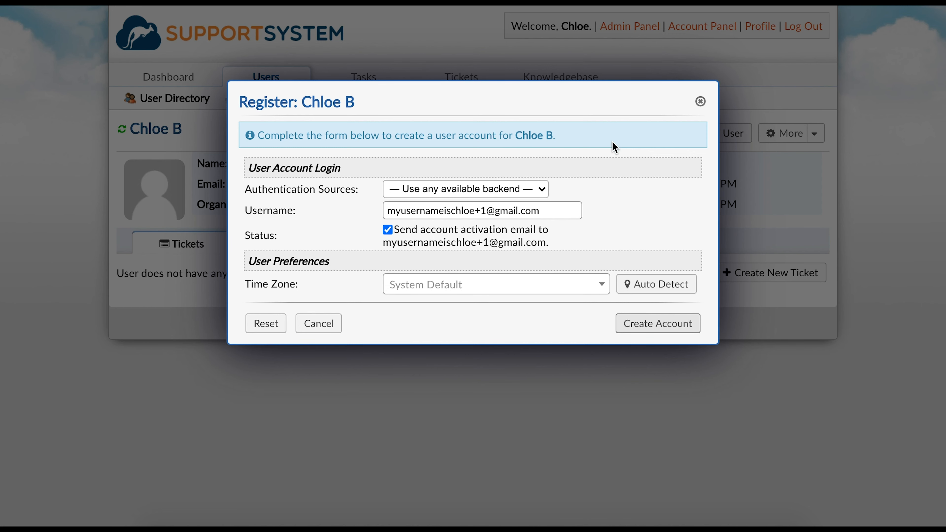
Step: Uncheck 'Send account activation email' in the Register dialog
click(387, 230)
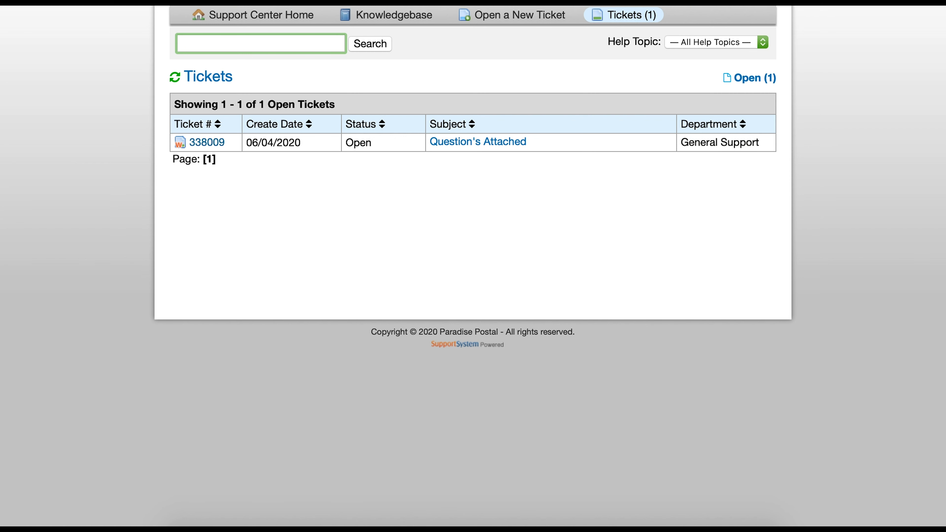
Step: Open ticket #338009 'Question's Attached', then start a new ticket
click(508, 143)
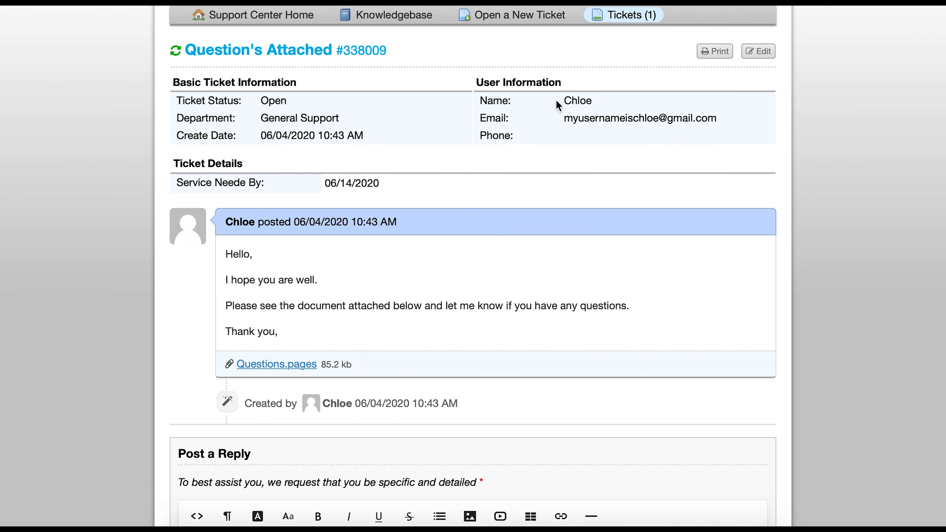
click(549, 21)
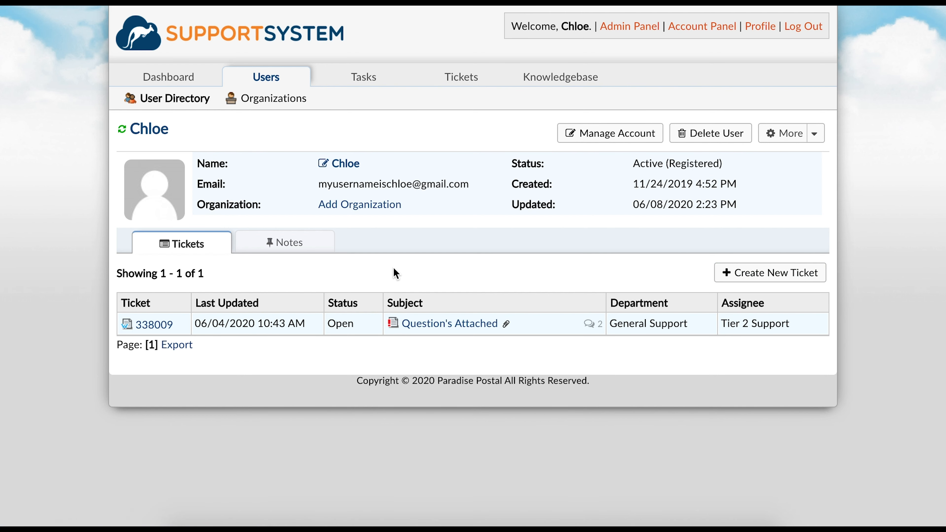
Step: View the user's Notes tab, then open the Update dialog for their contact details
click(315, 250)
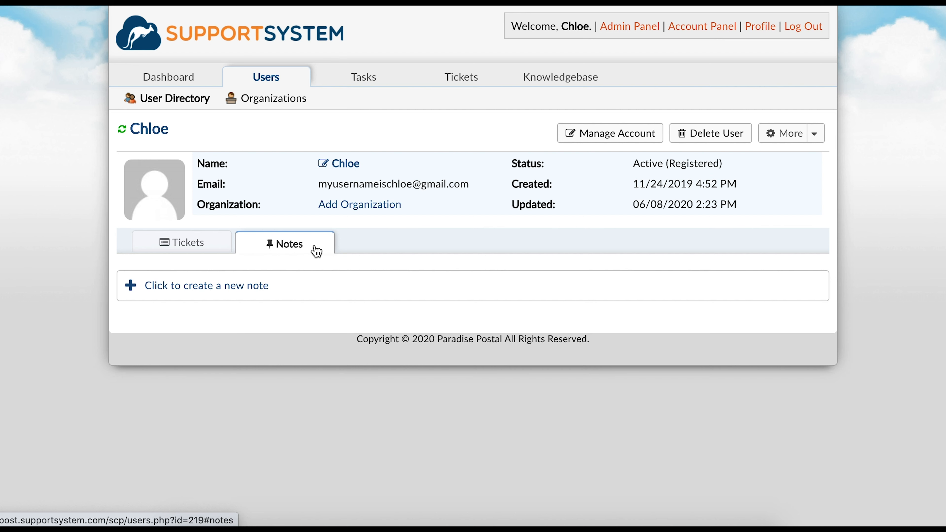
click(343, 164)
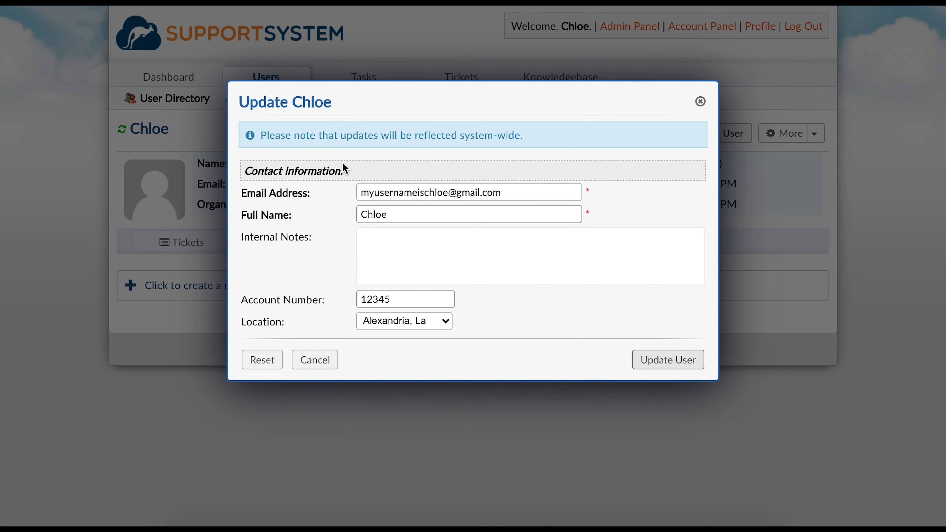
Step: Add the Custom Form to the user via More > Manage Forms and save
click(700, 101)
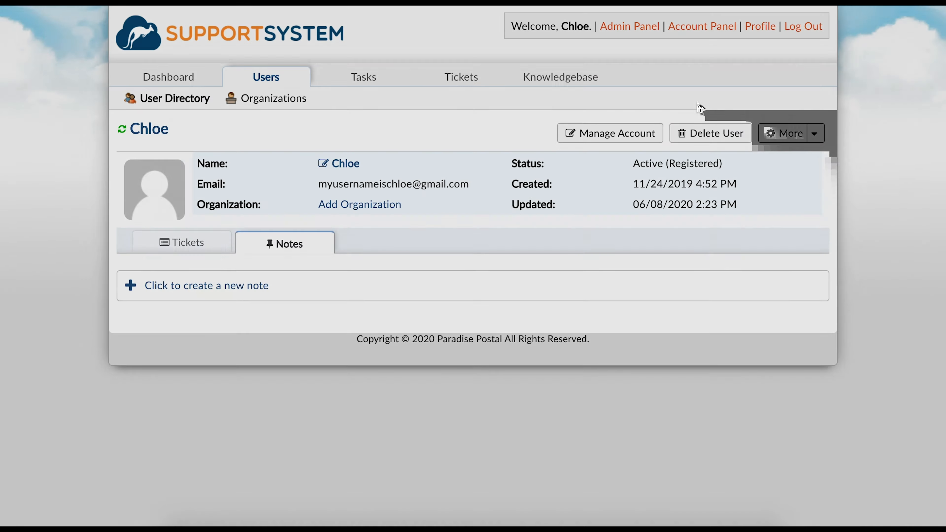
click(775, 137)
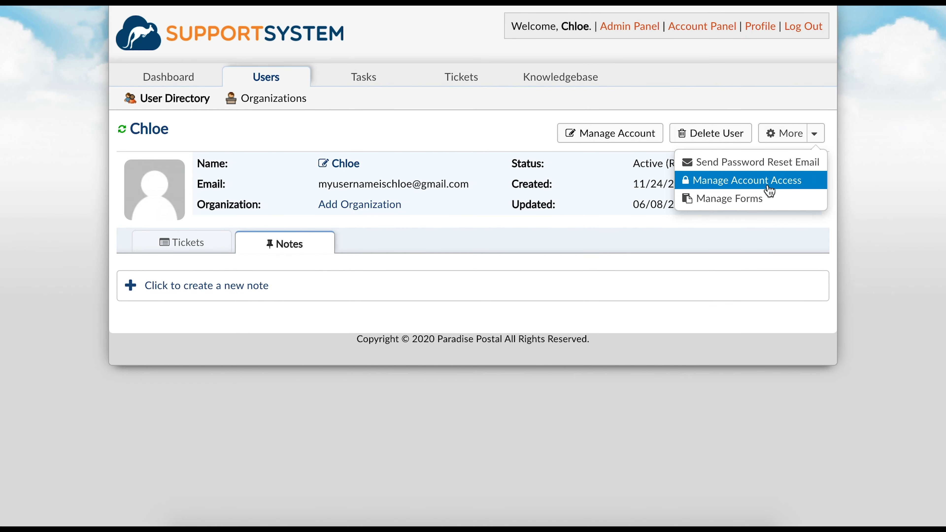
click(768, 196)
click(318, 205)
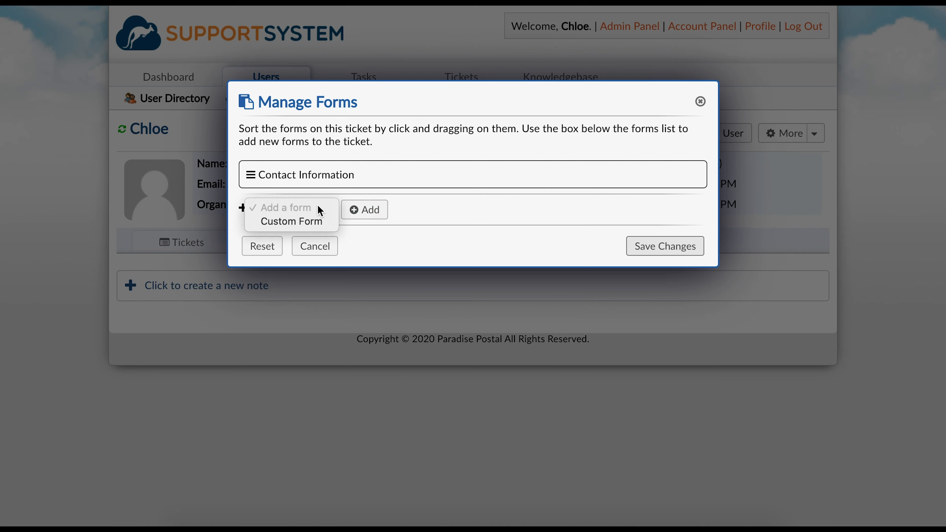
click(318, 219)
click(633, 276)
Step: Reopen the user's details to check the new Support Agent choices
click(351, 168)
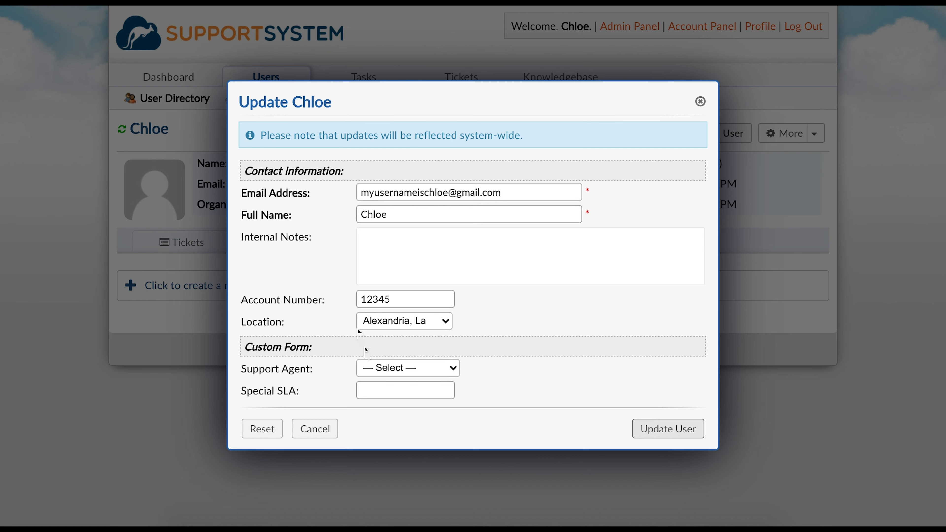
click(379, 368)
click(772, 138)
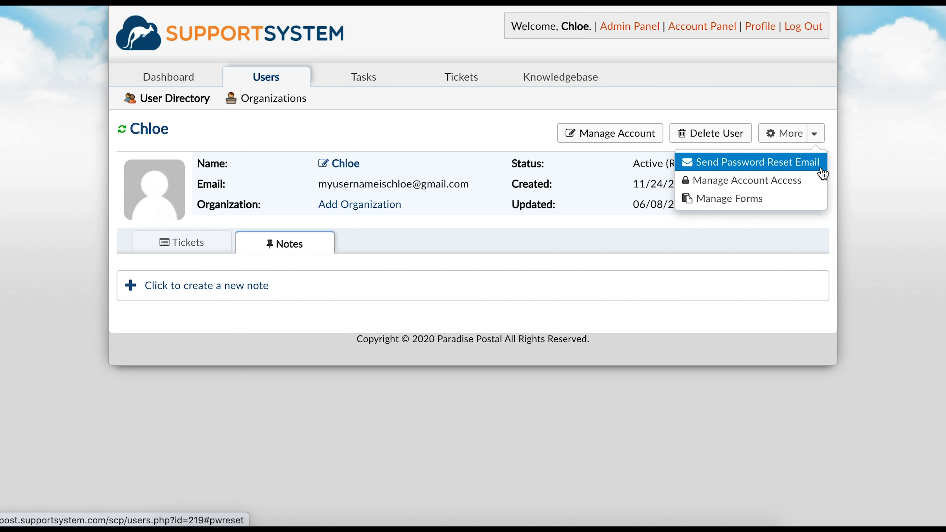
Step: Review the user's Manage Account Access login options and organization assignment
click(821, 184)
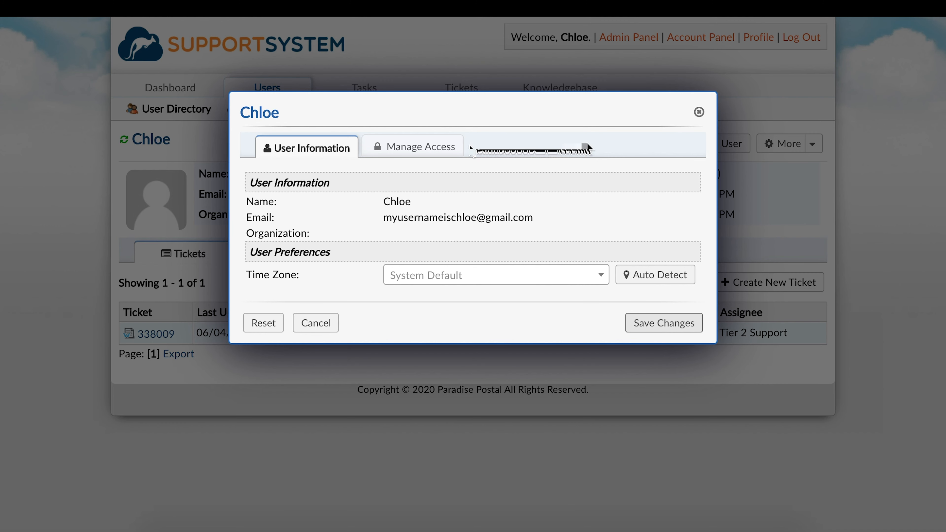
click(445, 137)
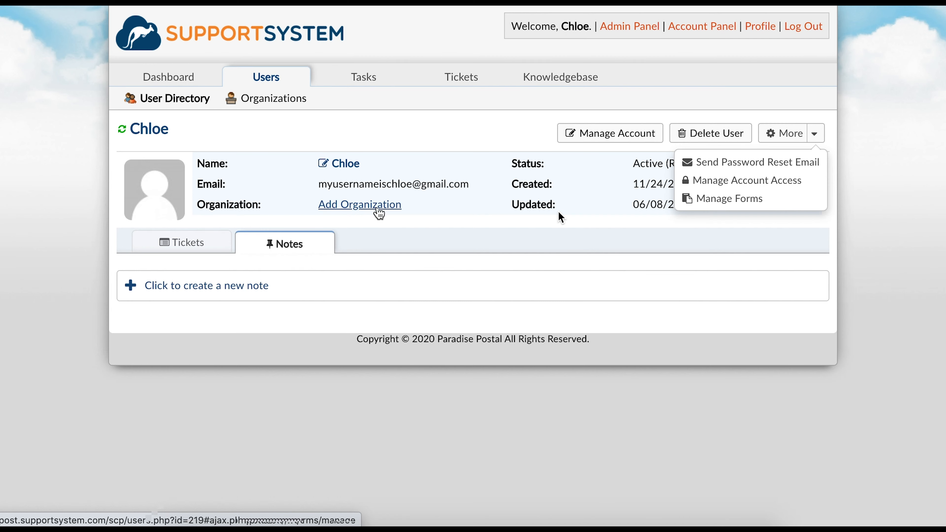
click(376, 205)
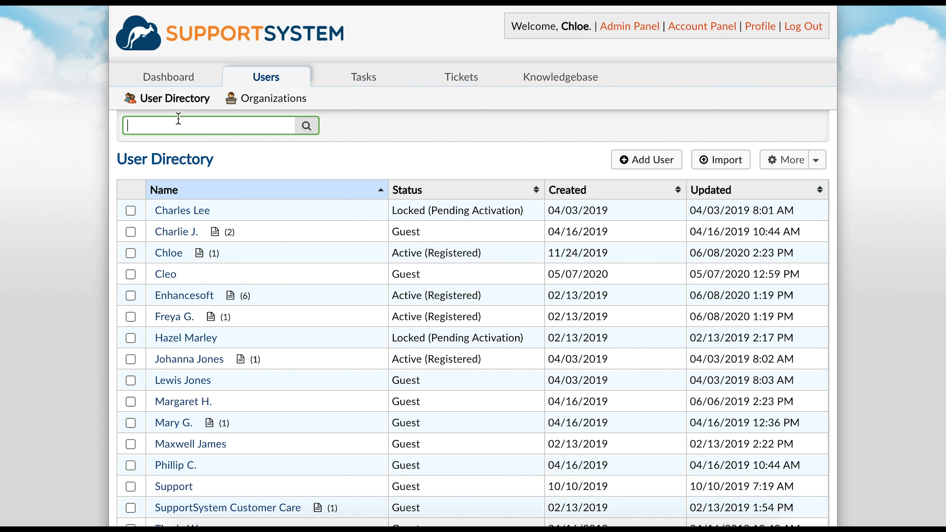
Step: Select all 17 users in the directory and view the More bulk actions (Lock, Unlock, Delete)
click(130, 211)
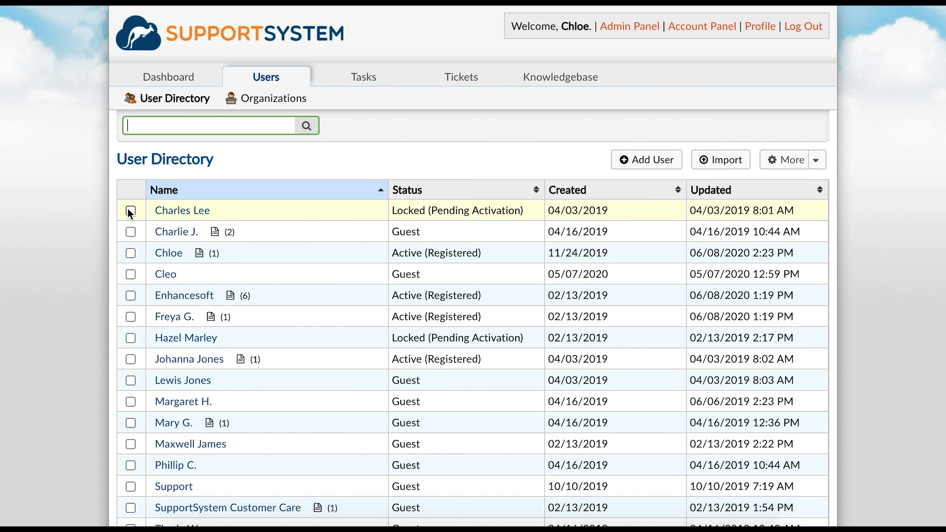
click(131, 232)
click(131, 253)
scroll(132, 254, down, 3)
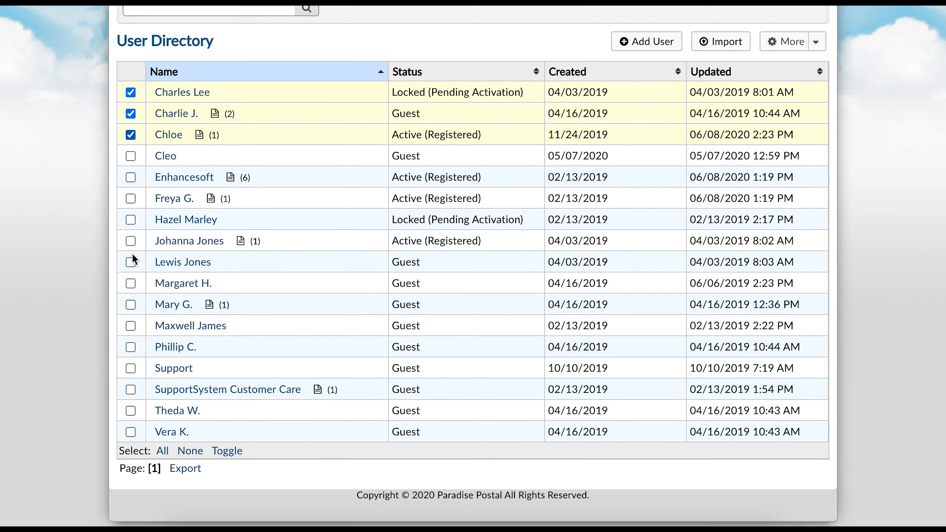
click(163, 446)
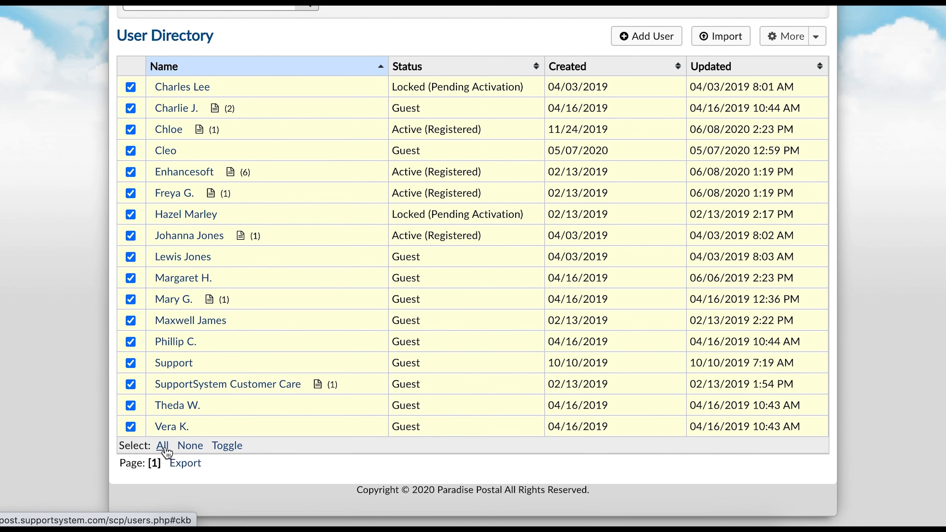
scroll(167, 447, up, 3)
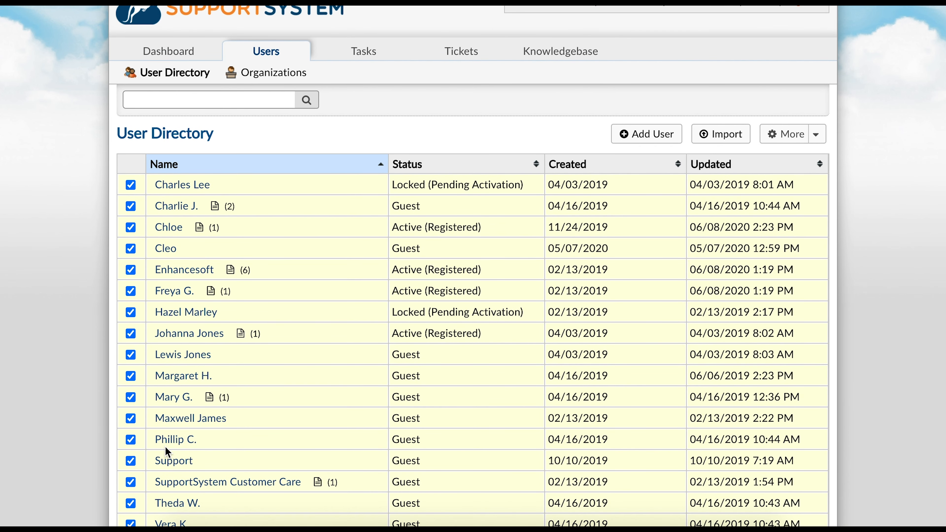
click(784, 143)
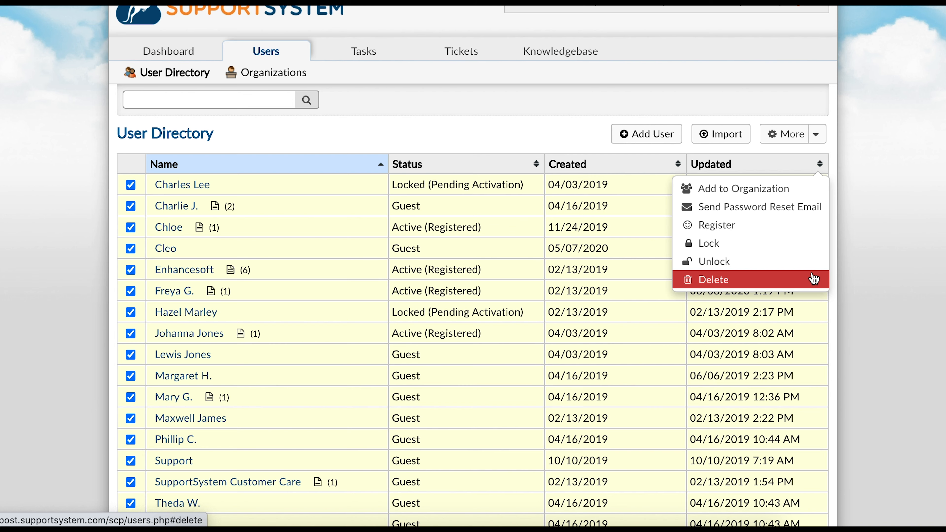
click(850, 273)
Step: Switch to the Organizations list showing Enhancesoft and osTicket
scroll(850, 273, down, 3)
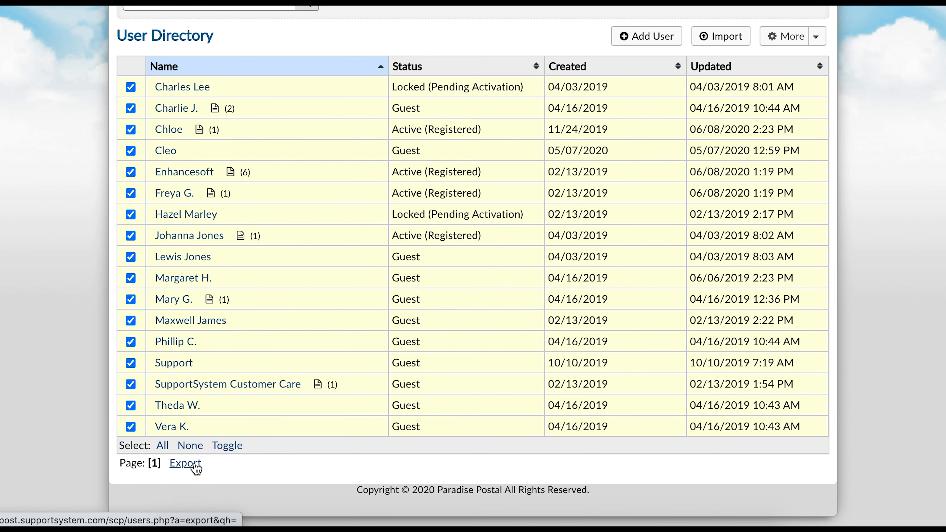
scroll(194, 466, up, 2)
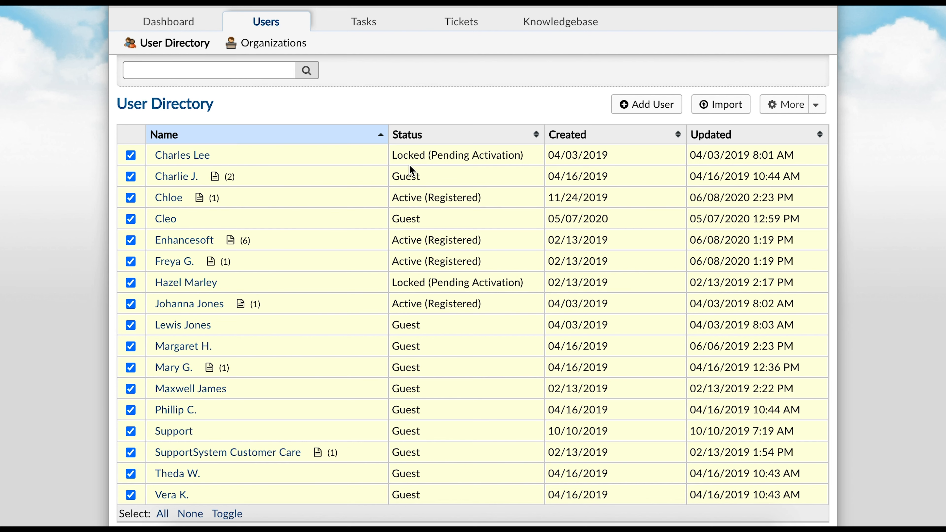
click(291, 43)
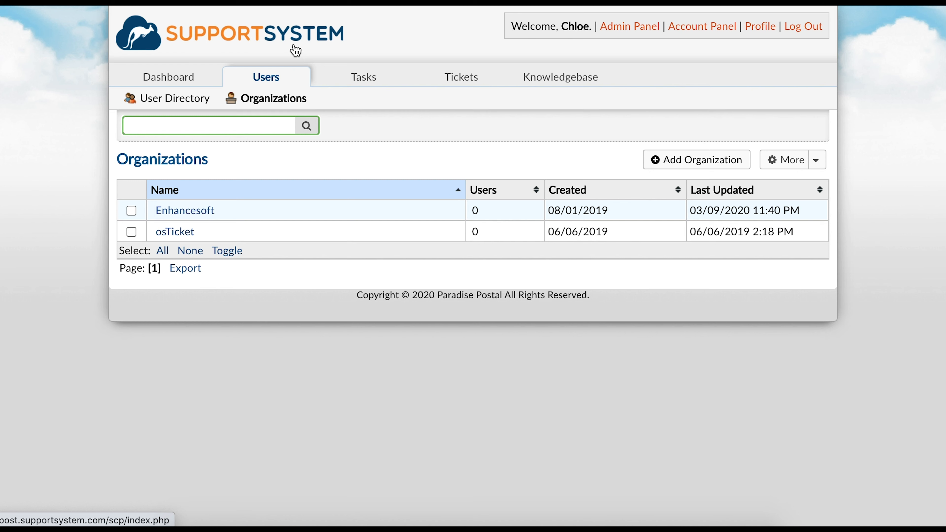
click(654, 161)
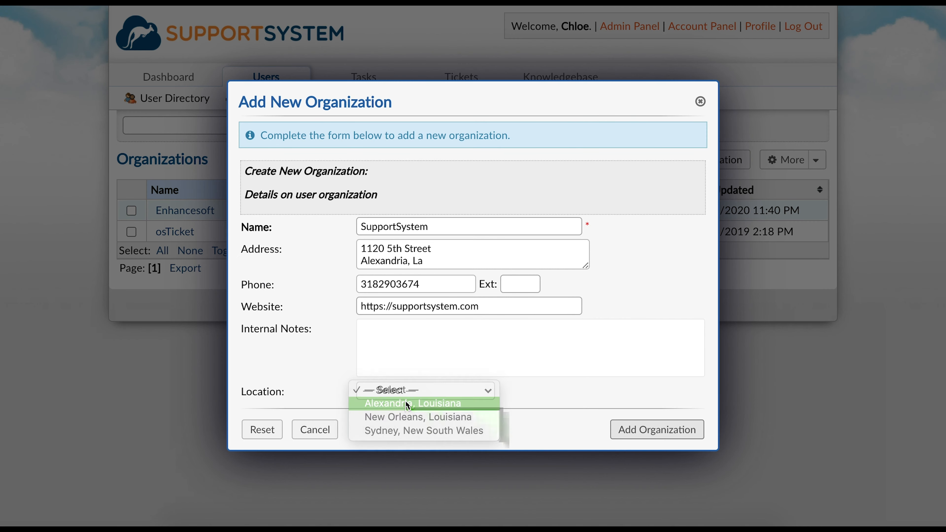
click(437, 402)
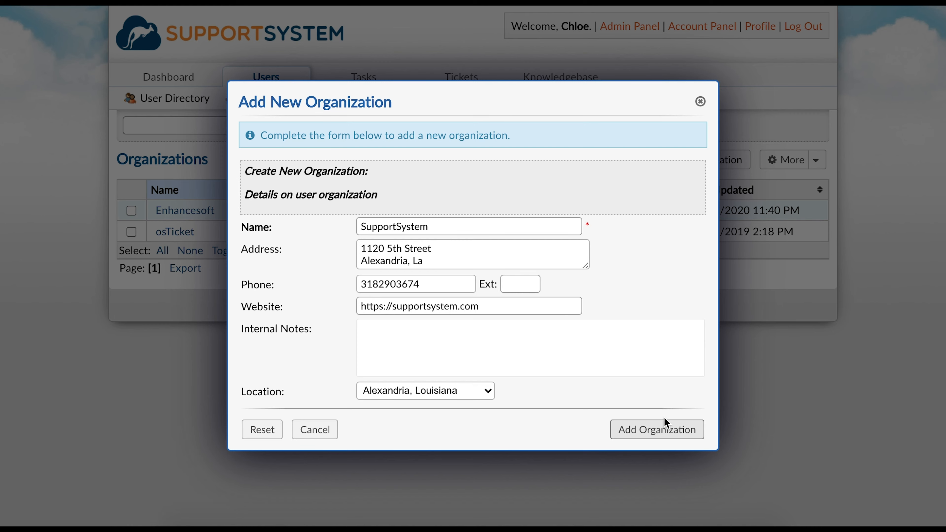
click(665, 431)
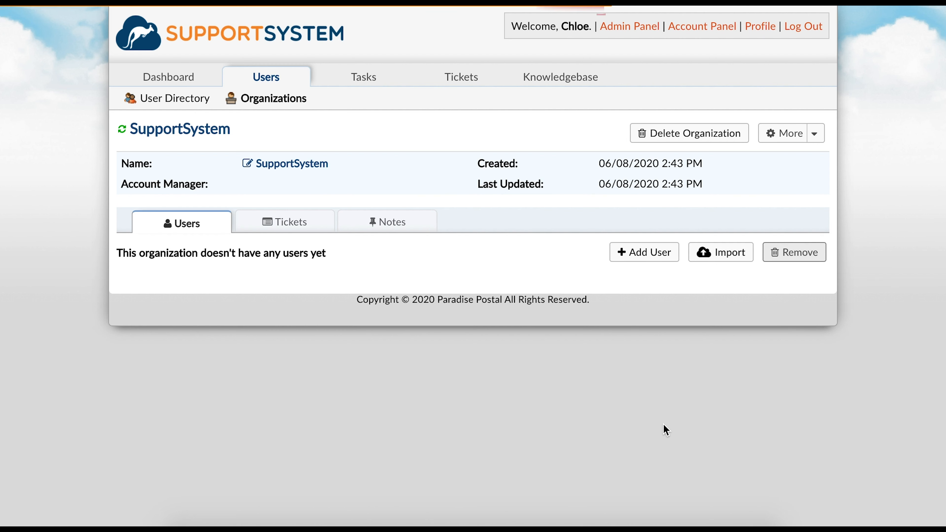
click(301, 163)
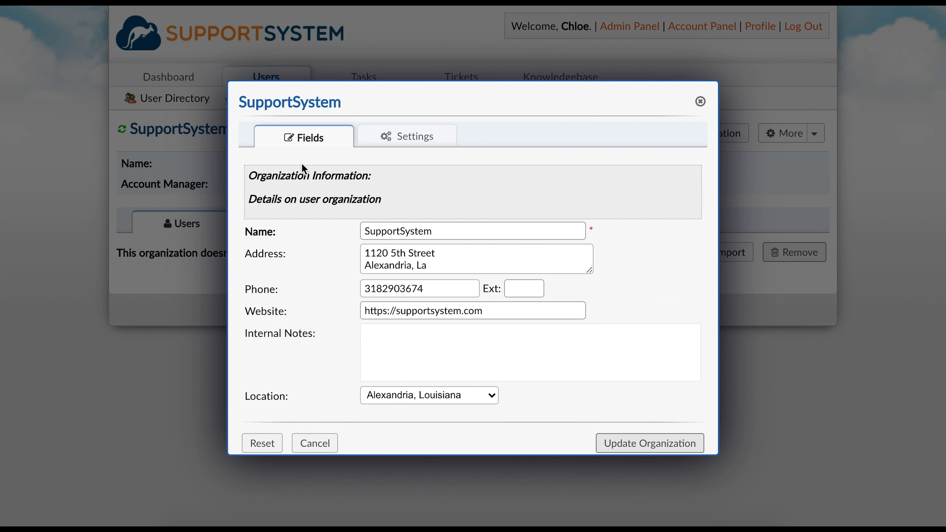
Step: Cancel the first edit window, reopen the SupportSystem organization's editor and show its Settings
click(311, 441)
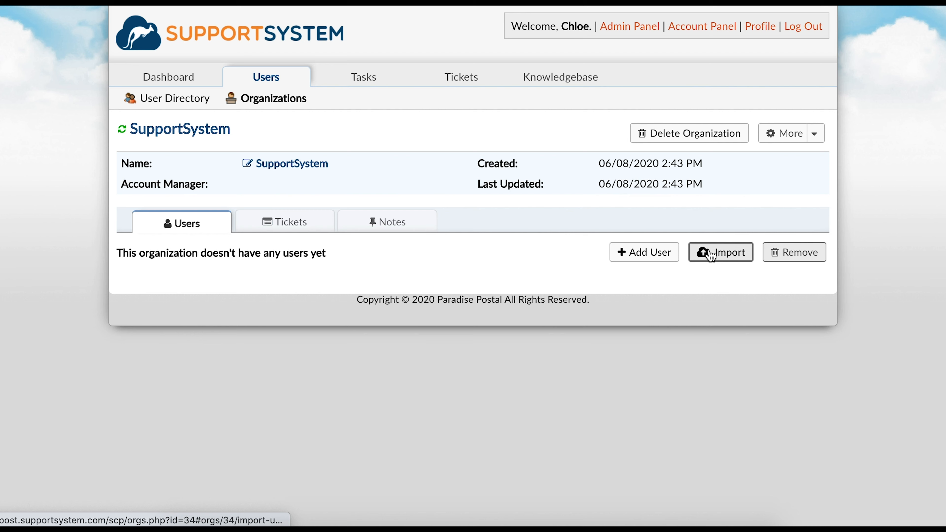
click(291, 164)
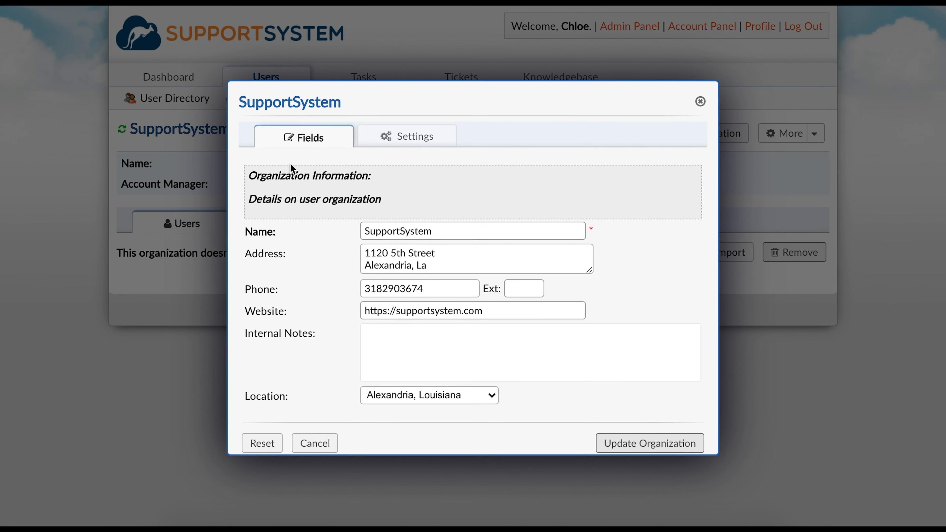
click(377, 144)
click(434, 172)
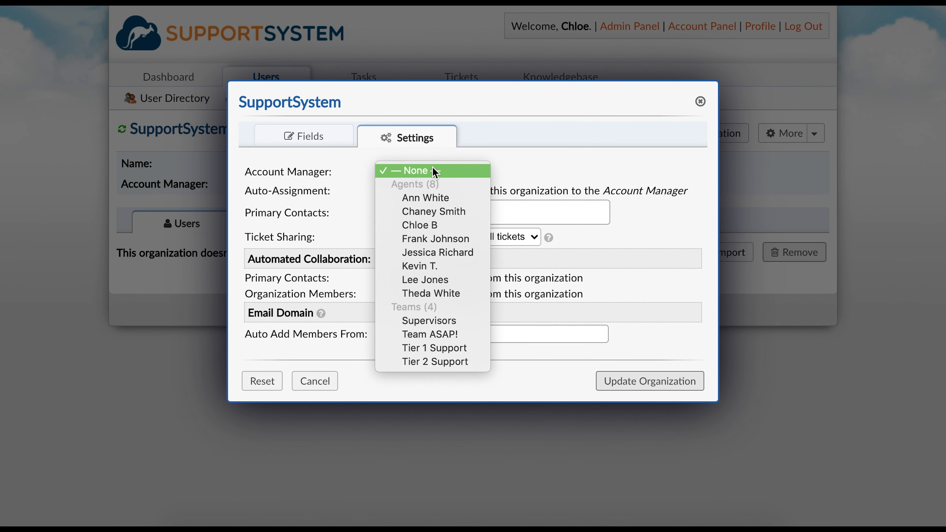
click(436, 173)
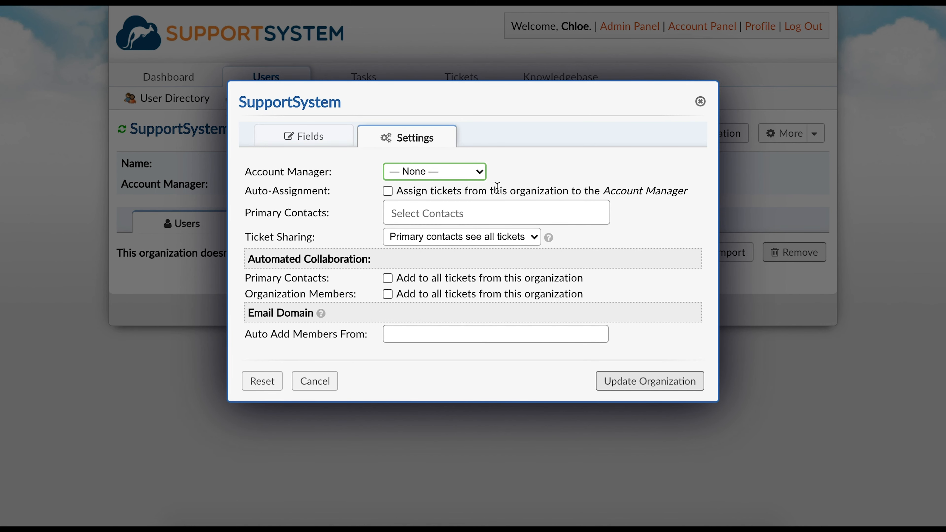
click(386, 192)
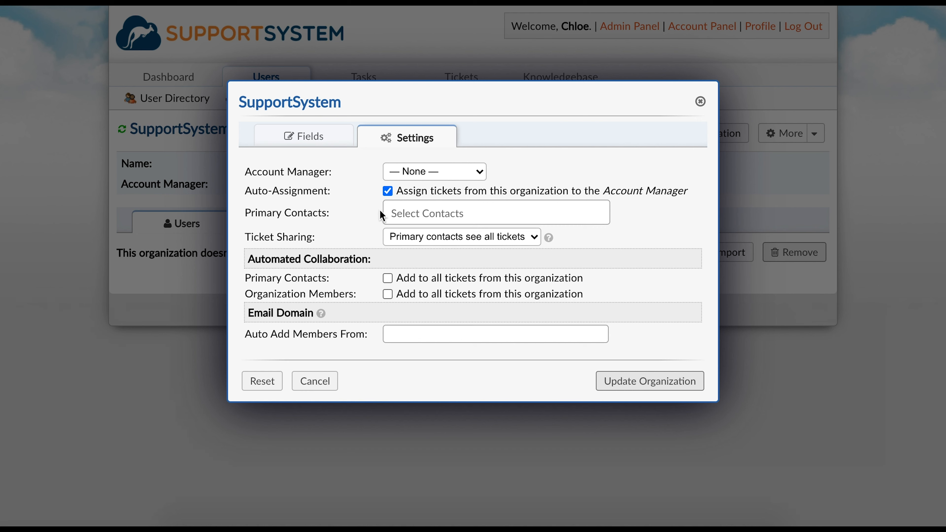
click(409, 238)
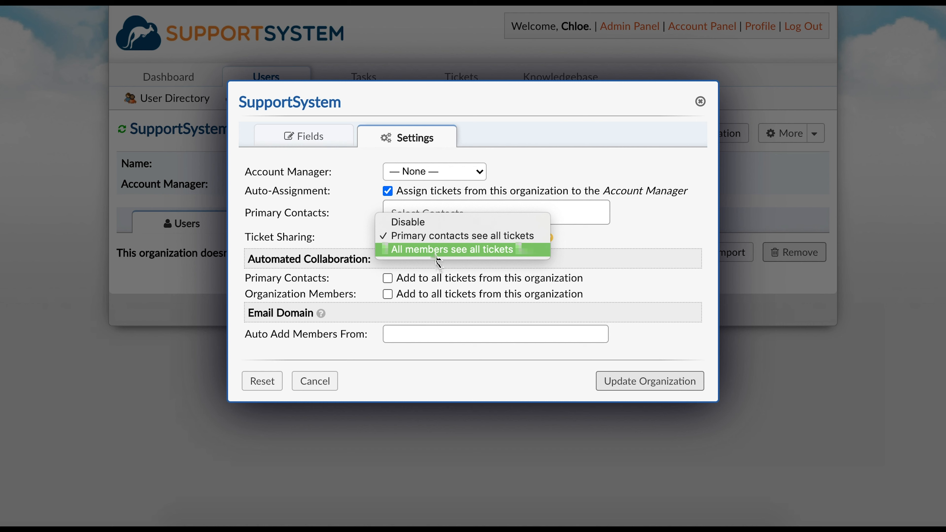
click(439, 226)
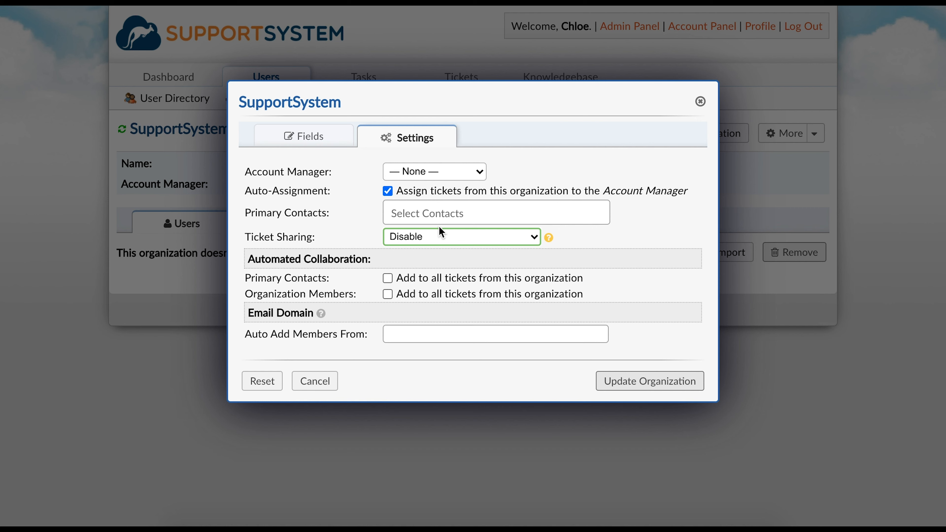
click(416, 262)
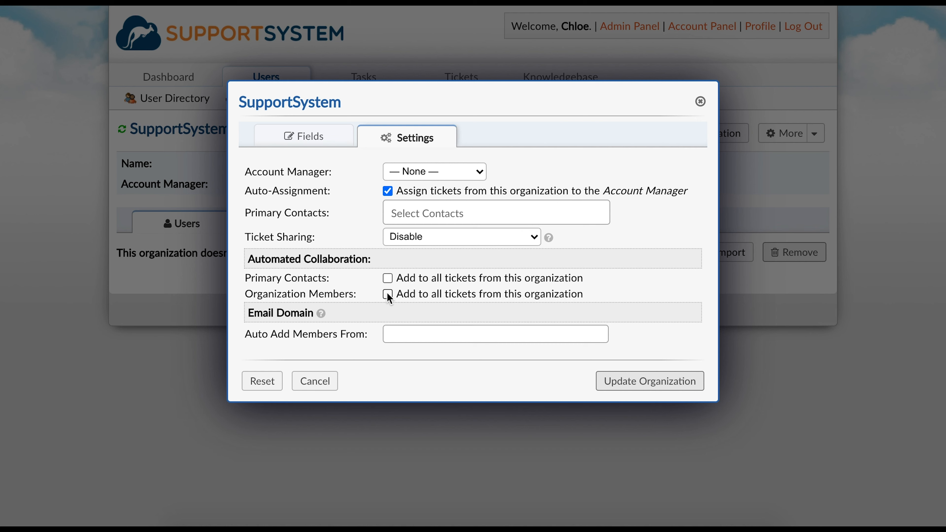
click(404, 331)
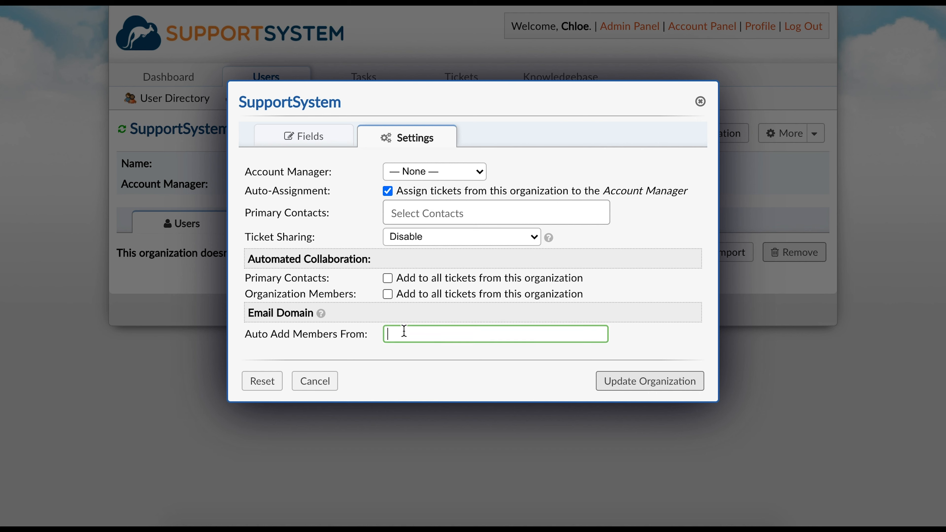
text(@supportsystem.co)
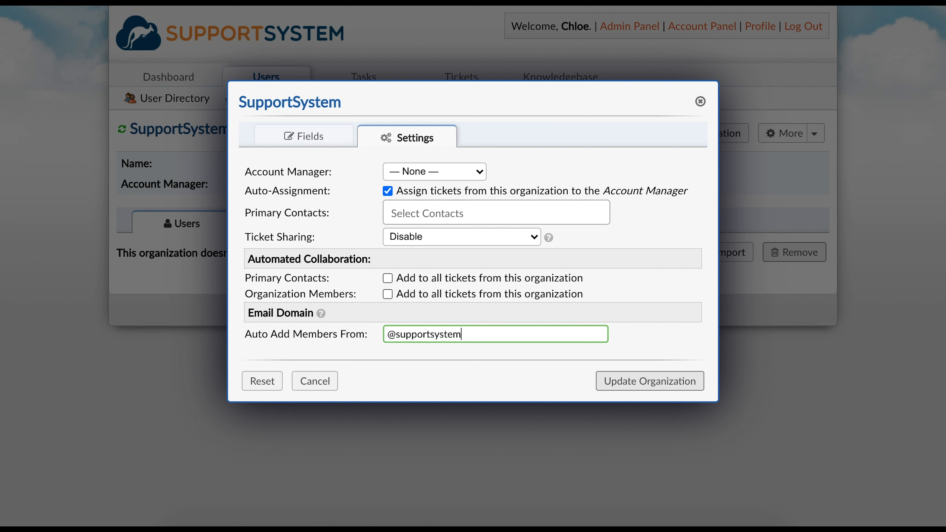
text(m)
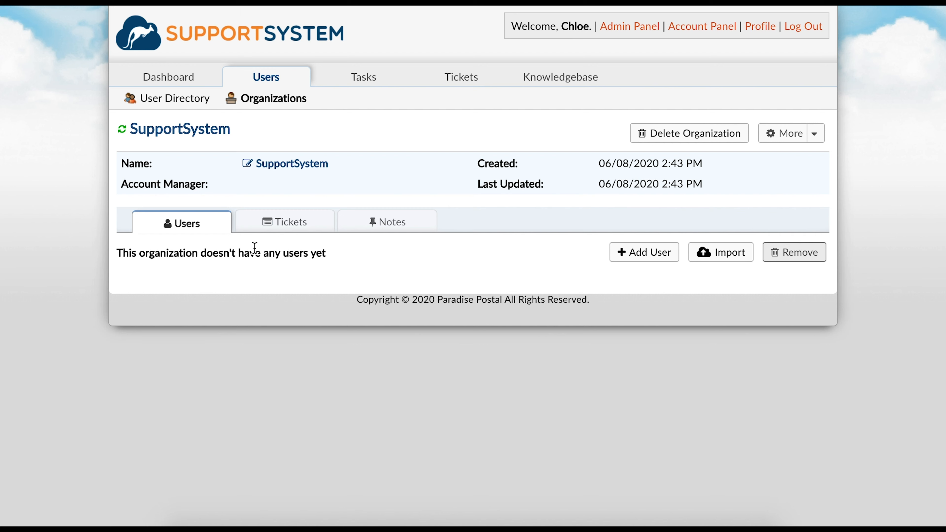
Step: Review the organization's empty Tickets and Notes sections, then return to its Users list
click(288, 223)
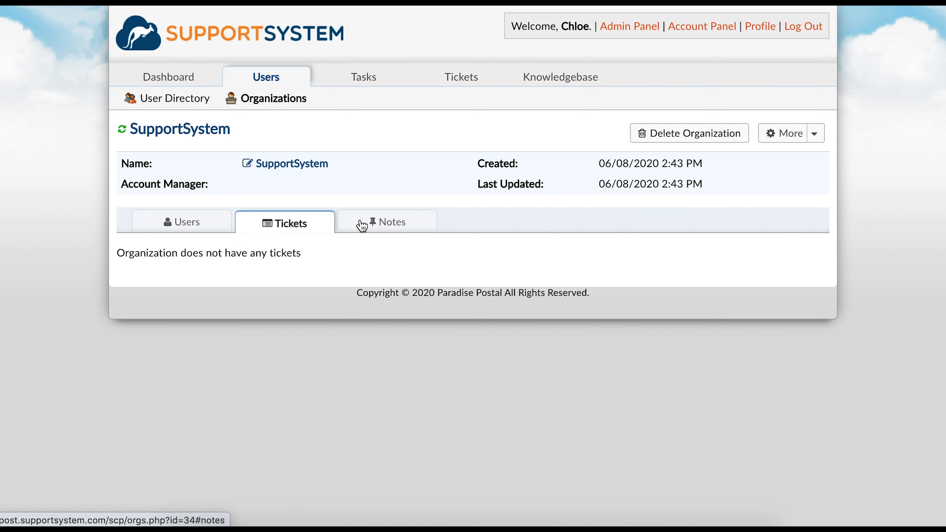
click(363, 224)
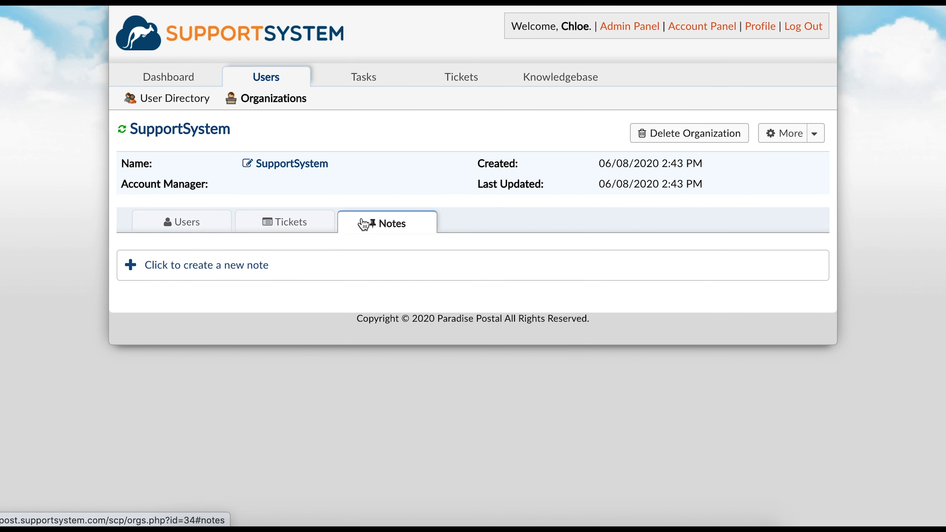
click(181, 222)
Step: Remove the SupportSystem Customer Care member, confirming the removal, then scroll the User Directory documentation
click(131, 303)
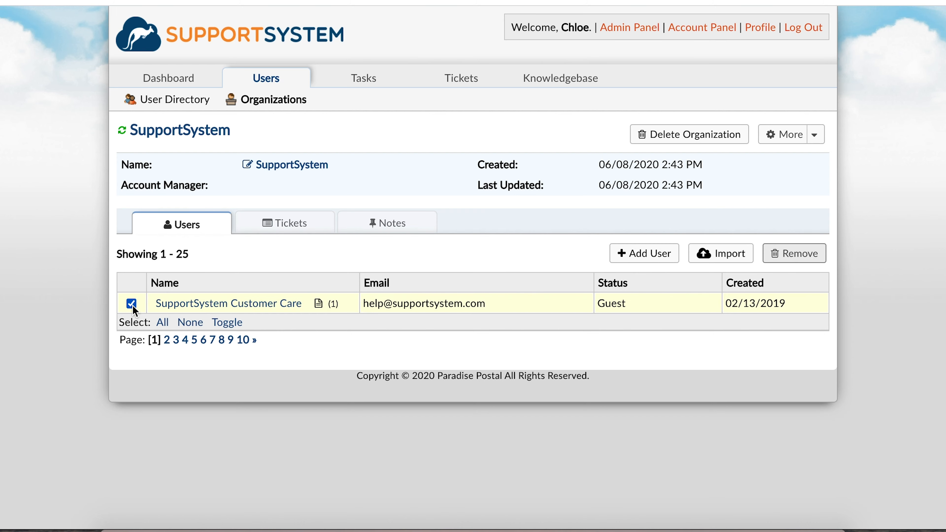
click(782, 257)
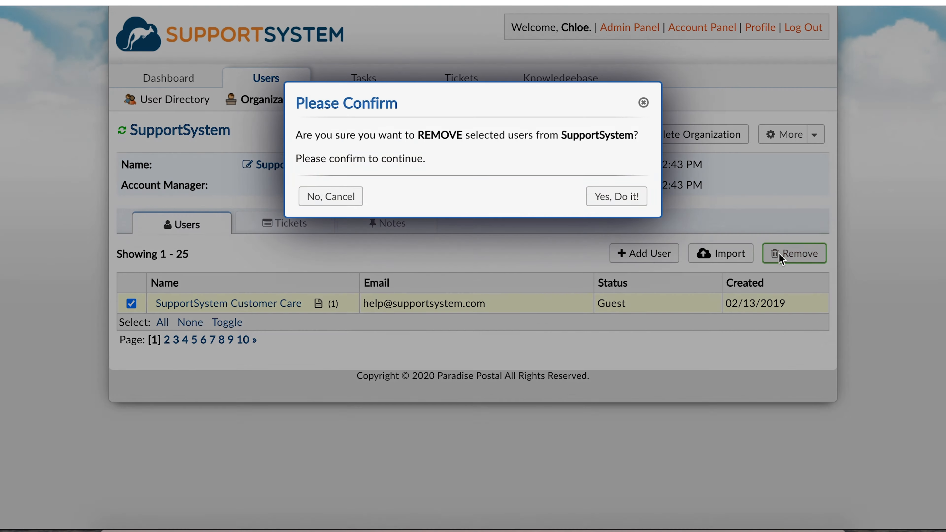
click(635, 201)
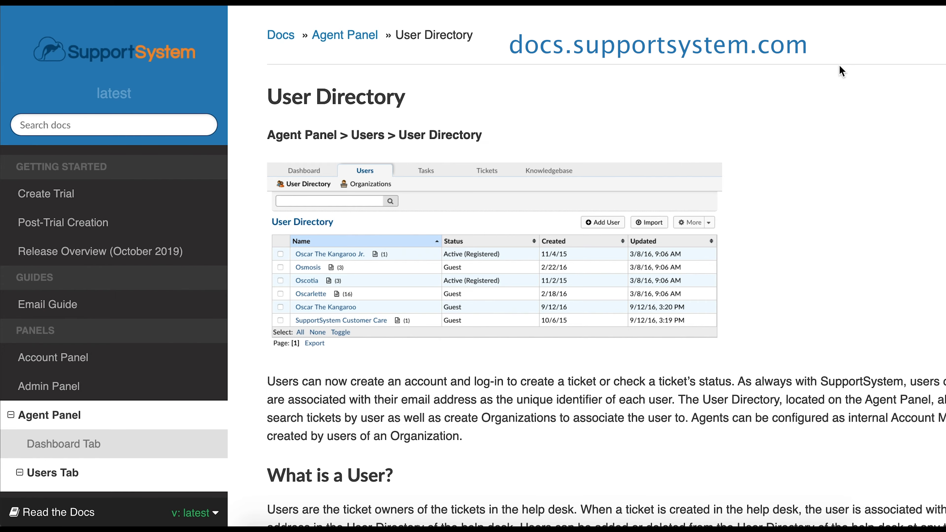
scroll(841, 70, down, 15)
scroll(840, 66, down, 10)
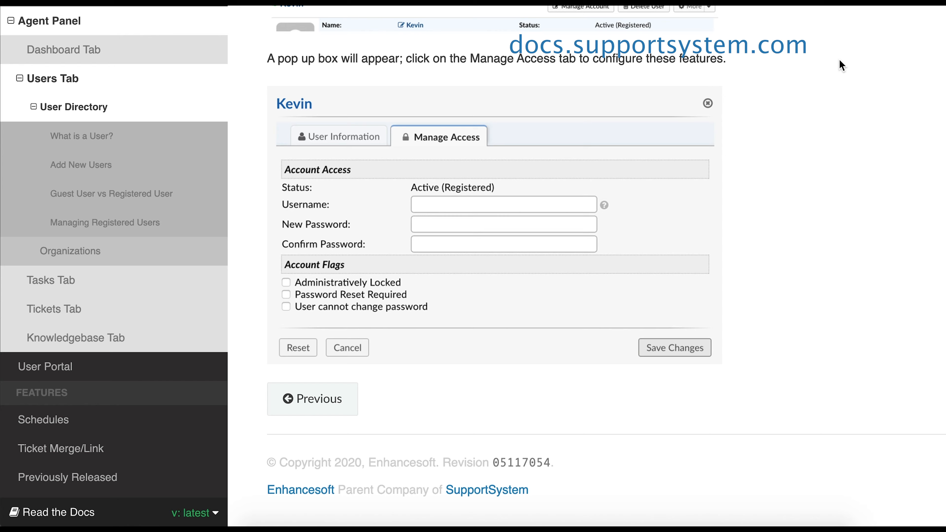